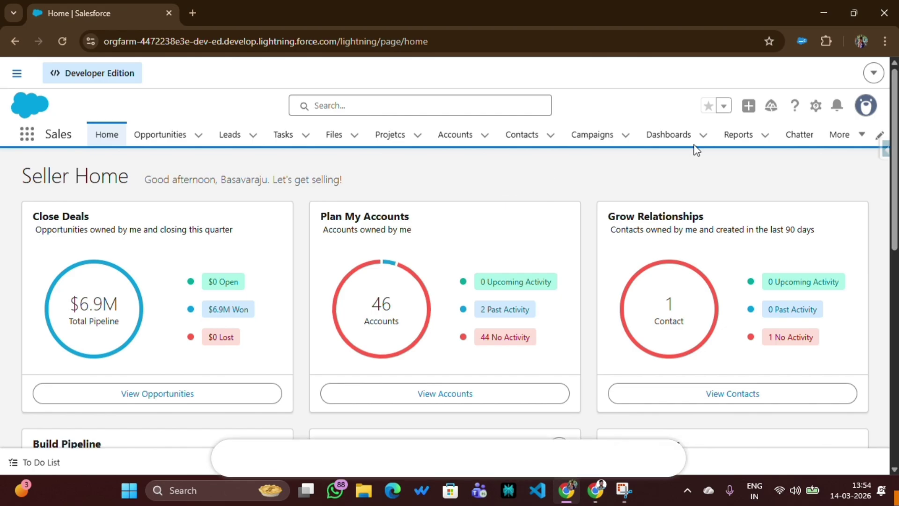
Open Setup, find the Profiles page with the search "profi", and open the Finance Head profile.
left_click(813, 110)
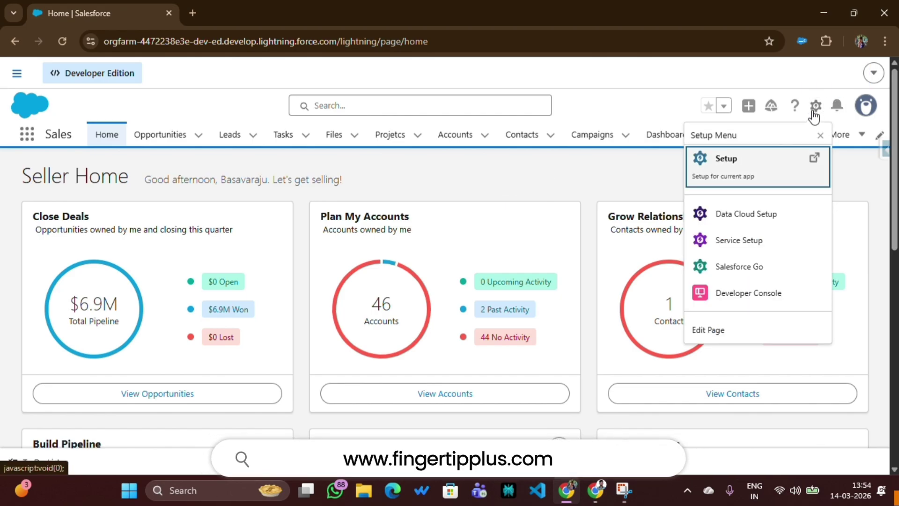
left_click(717, 173)
left_click(68, 167)
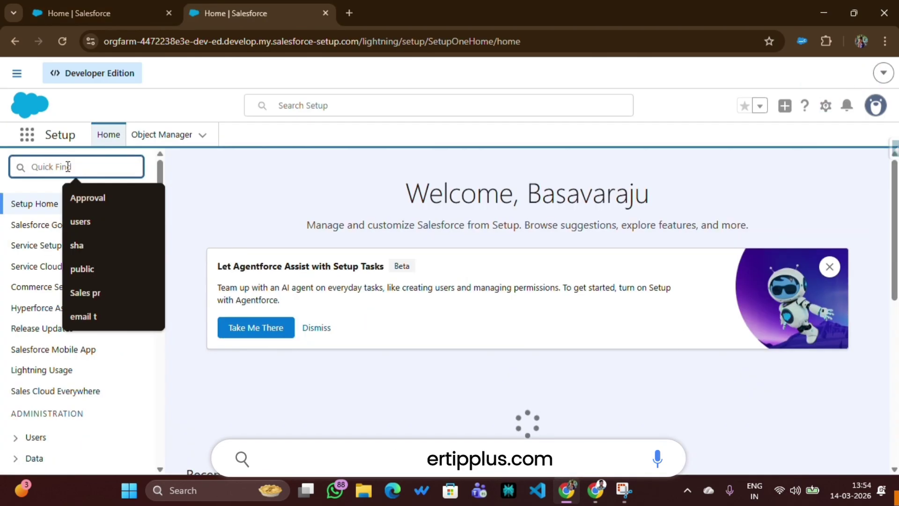
type("pr")
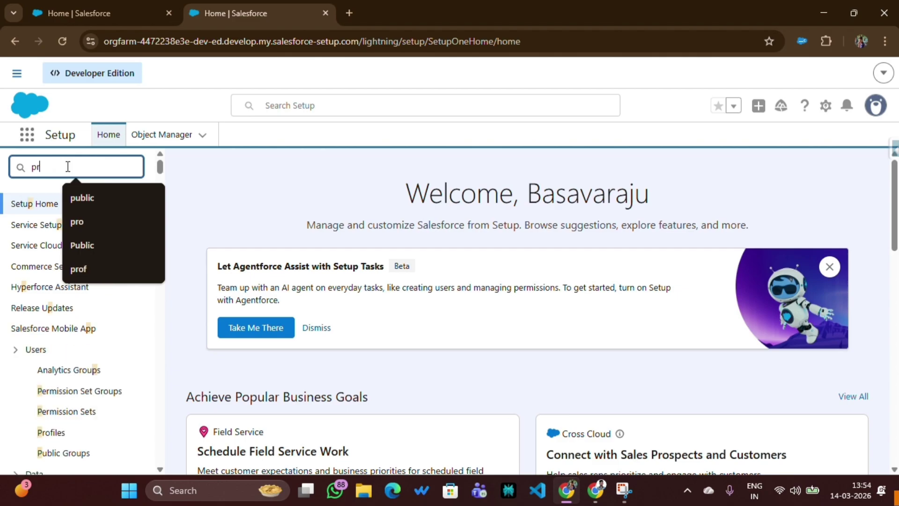
type("ofi")
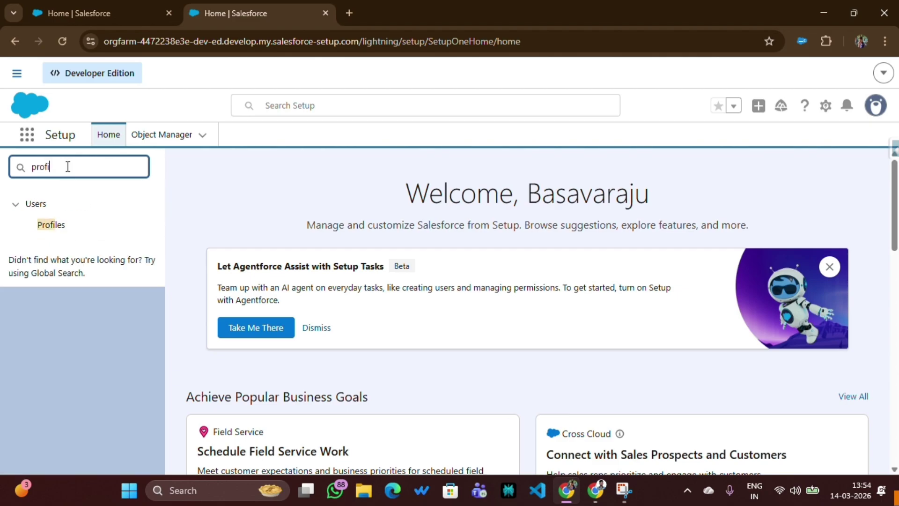
left_click(56, 226)
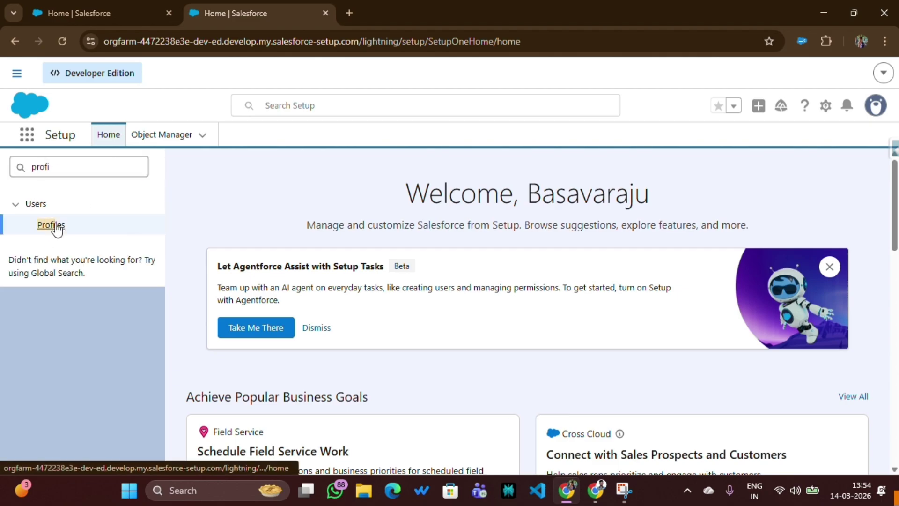
scroll(345, 341, "down", 3)
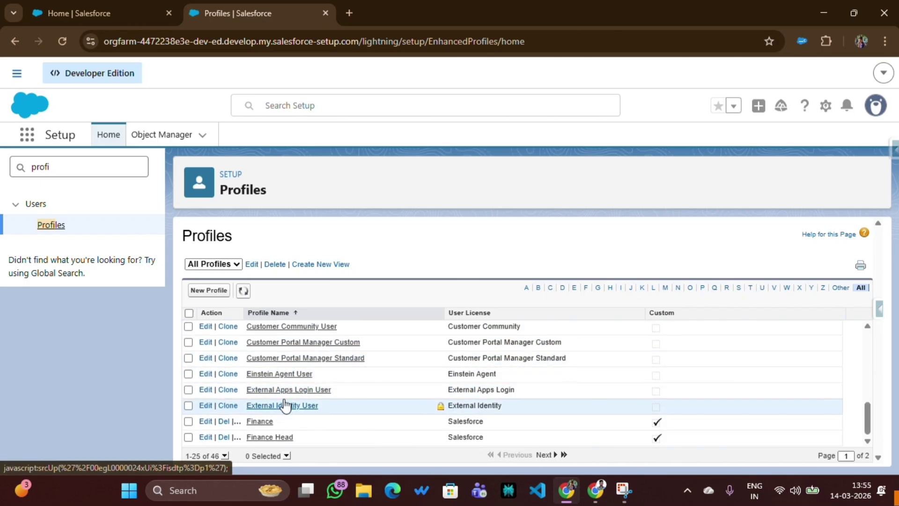
left_click(262, 439)
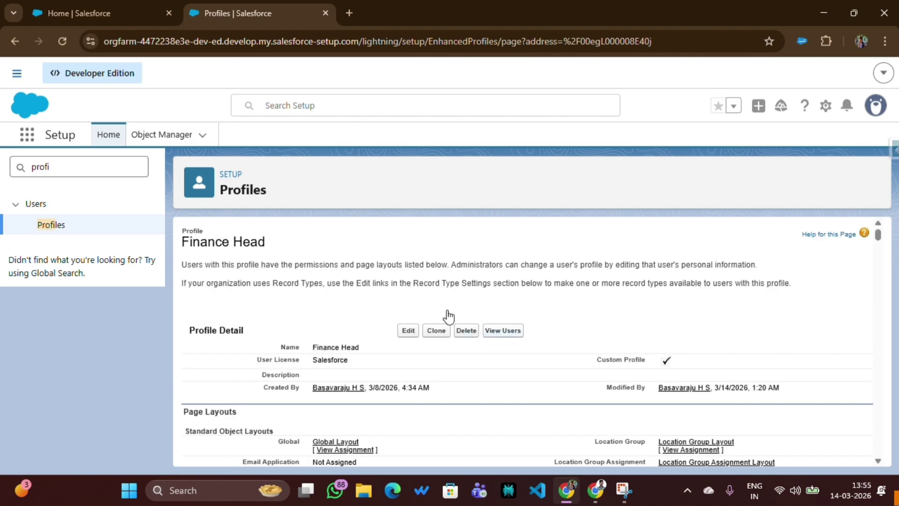
Examine the Finance Head profile's page layouts, standard tab settings and custom tab settings.
scroll(438, 402, "down", 3)
scroll(451, 380, "up", 2)
scroll(454, 381, "up", 2)
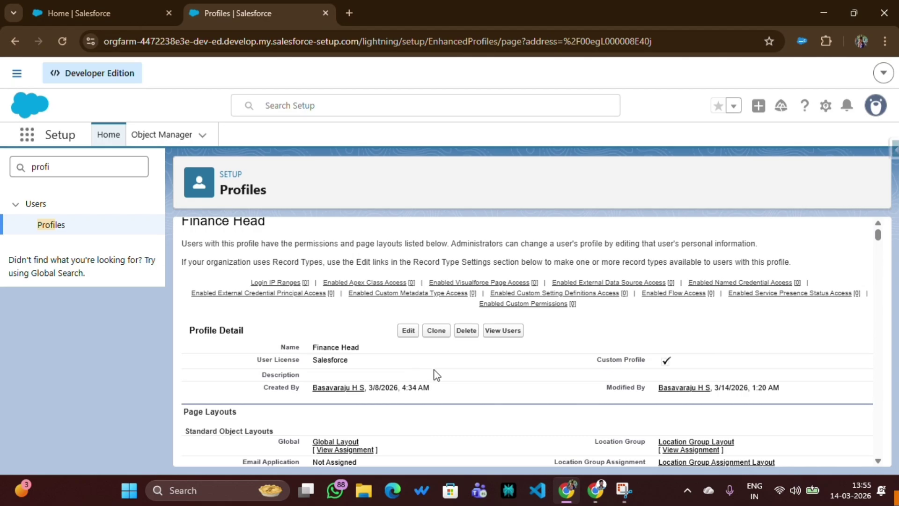
scroll(505, 373, "down", 2)
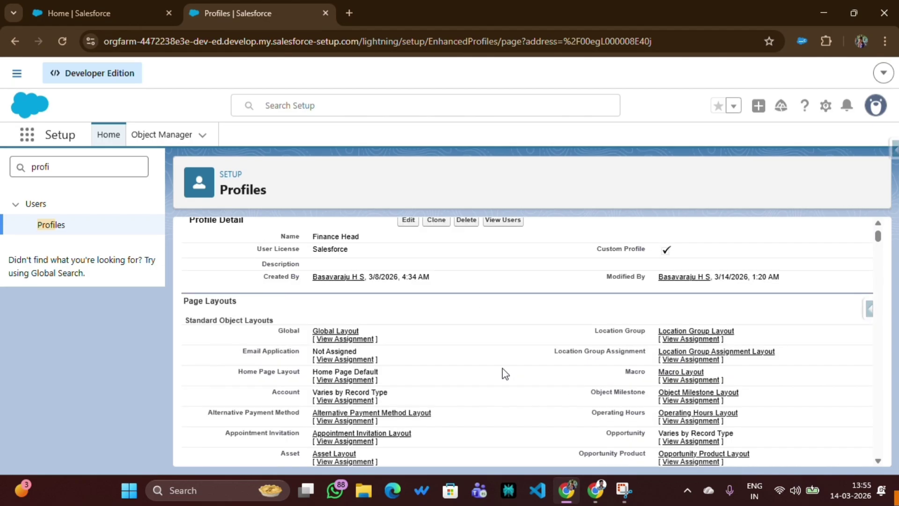
scroll(504, 373, "down", 15)
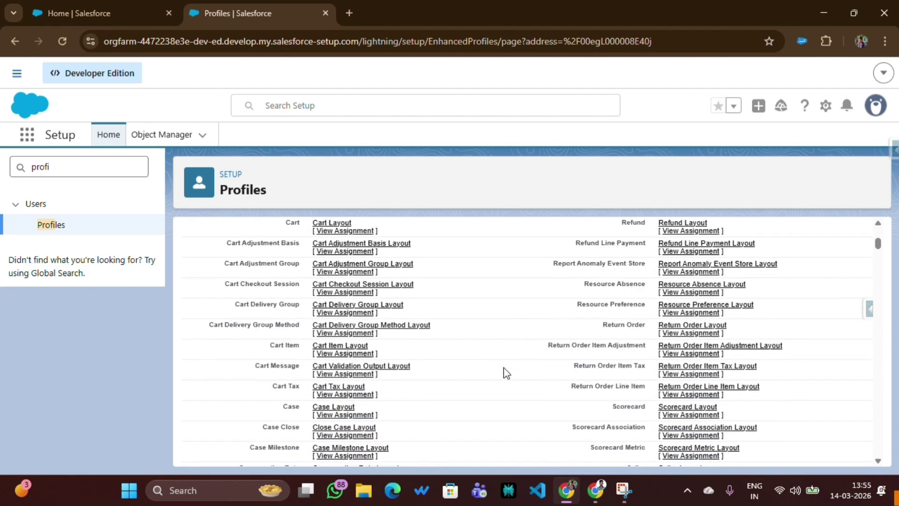
scroll(504, 373, "down", 10)
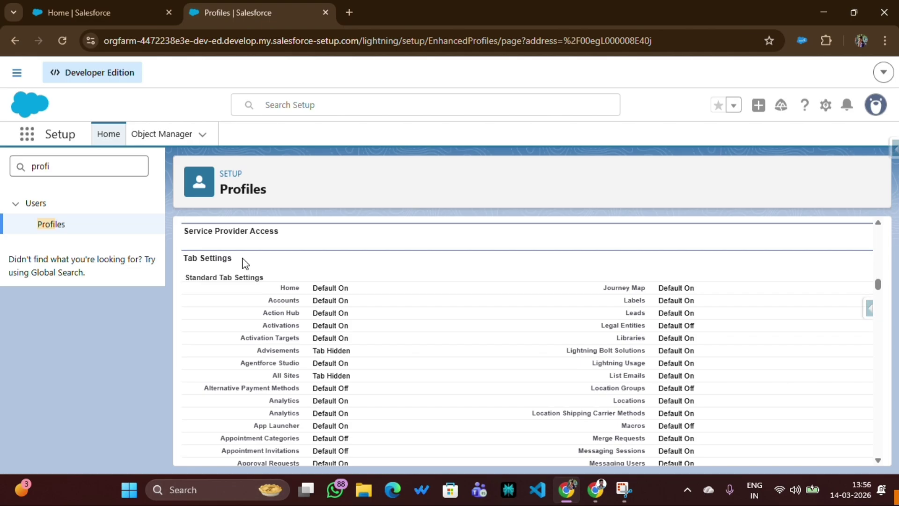
scroll(248, 278, "down", 15)
left_click_drag(260, 358, 183, 362)
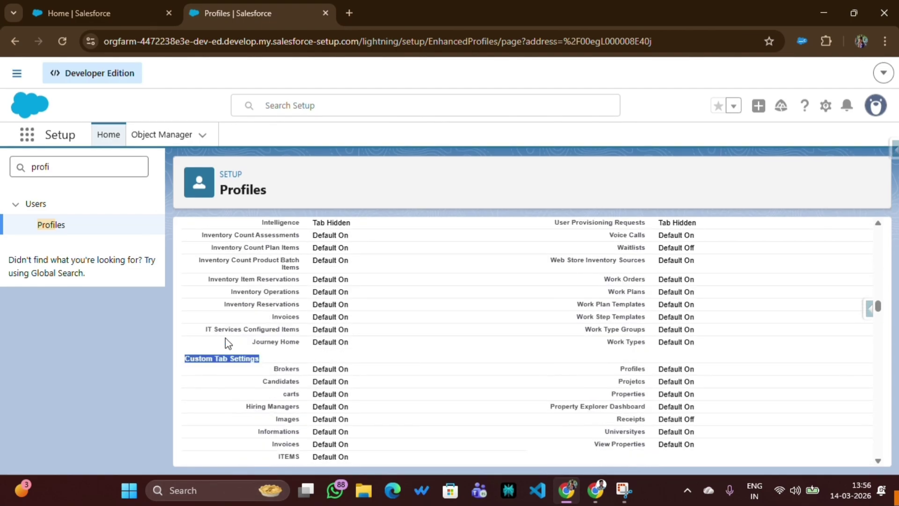
scroll(336, 249, "up", 10)
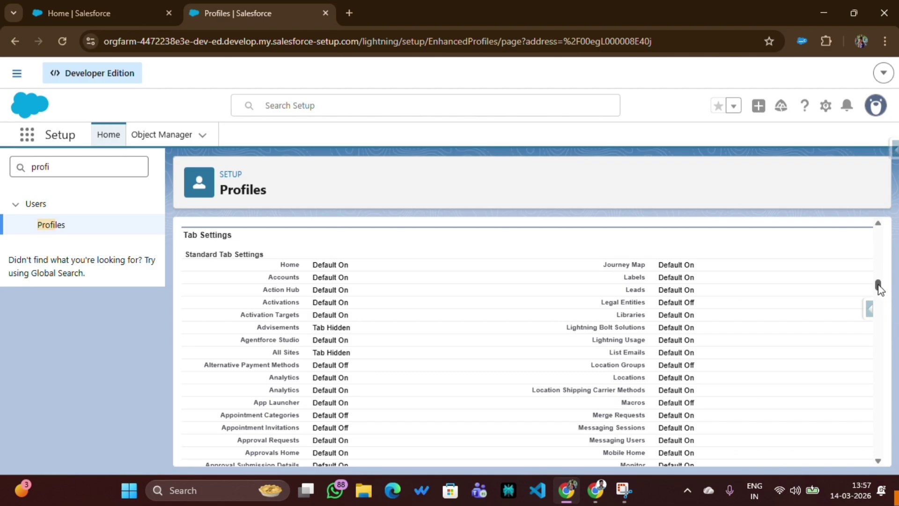
Open the Finance Head profile for editing and inspect the visibility options of the Action Hub and Leads standard tabs.
left_click_drag(878, 286, 859, 198)
left_click(408, 354)
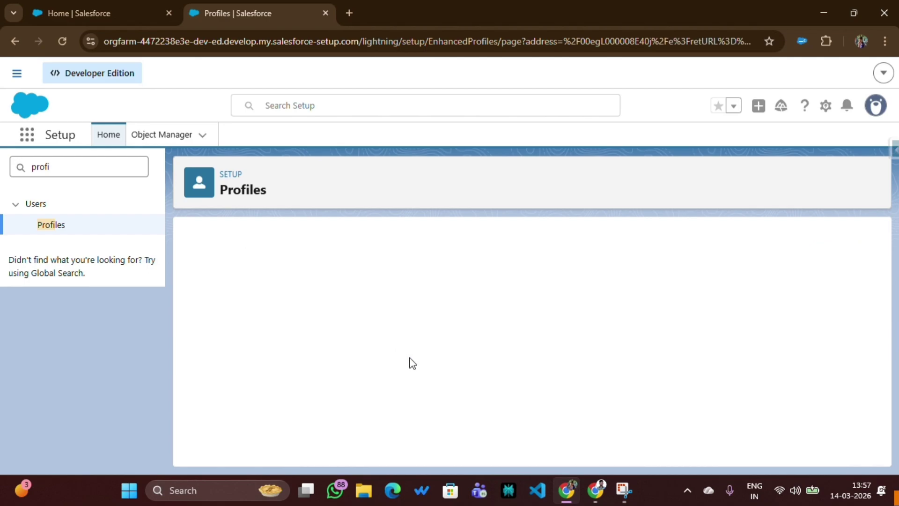
scroll(408, 365, "down", 15)
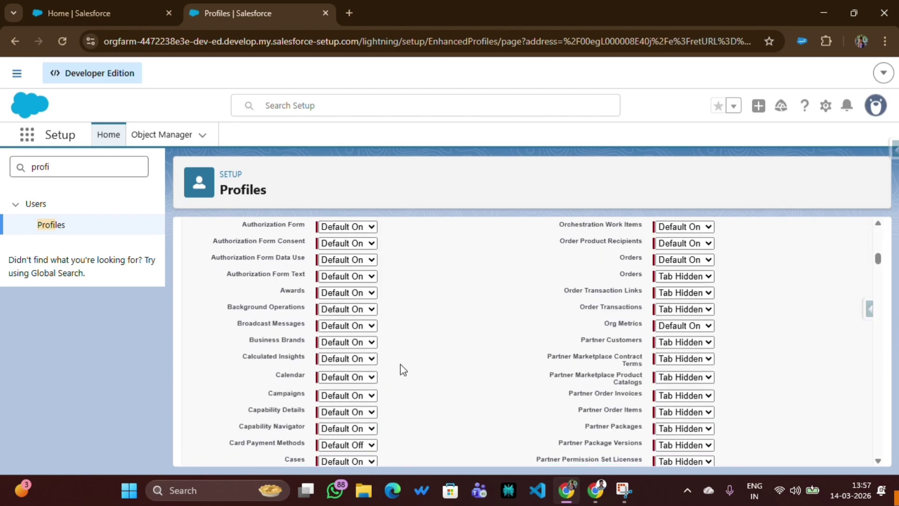
scroll(403, 370, "down", 2)
scroll(403, 370, "up", 6)
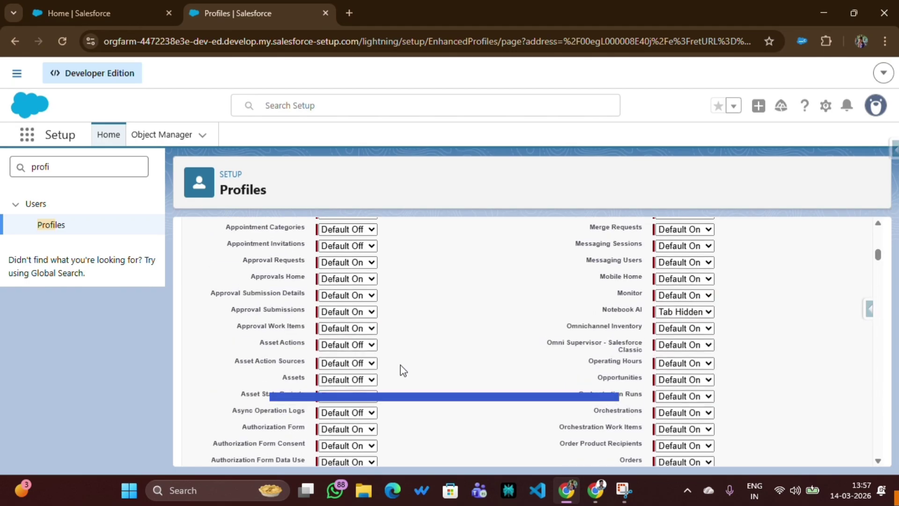
scroll(402, 370, "up", 6)
left_click(366, 324)
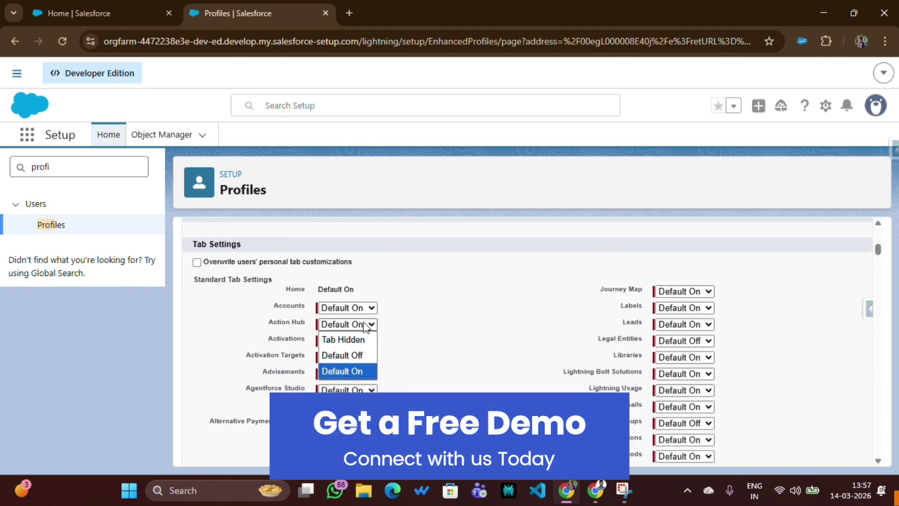
left_click(684, 324)
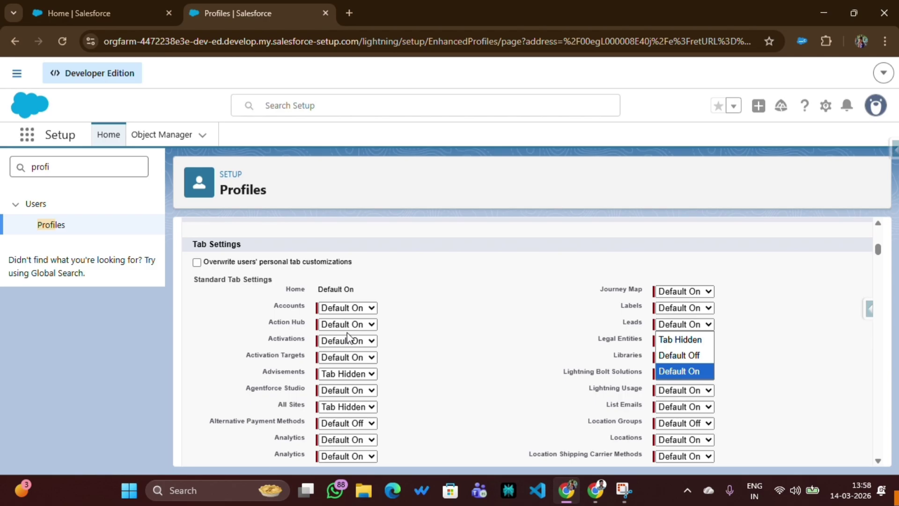
Locate Receipts in the custom tab settings and check the other user's Sales app navigation, including its overflow items, for that tab.
scroll(204, 228, "down", 15)
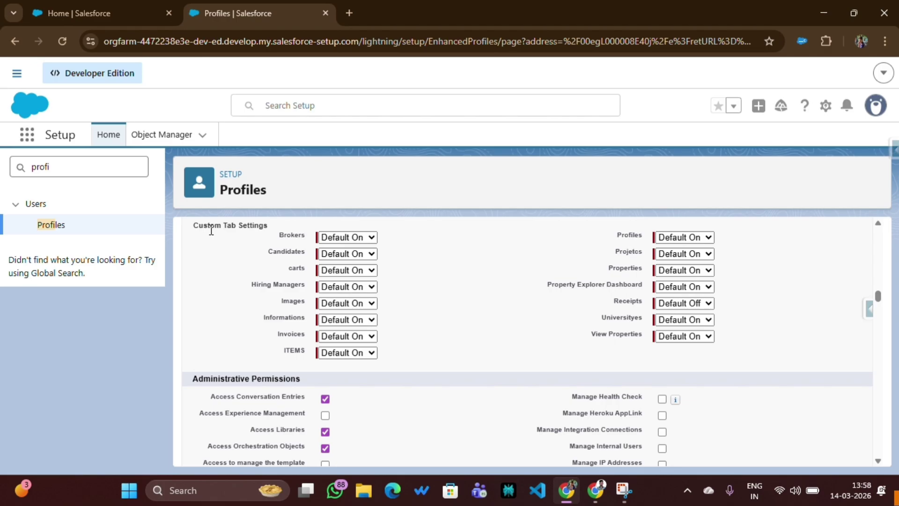
left_click_drag(611, 302, 647, 306)
key("alt+Tab")
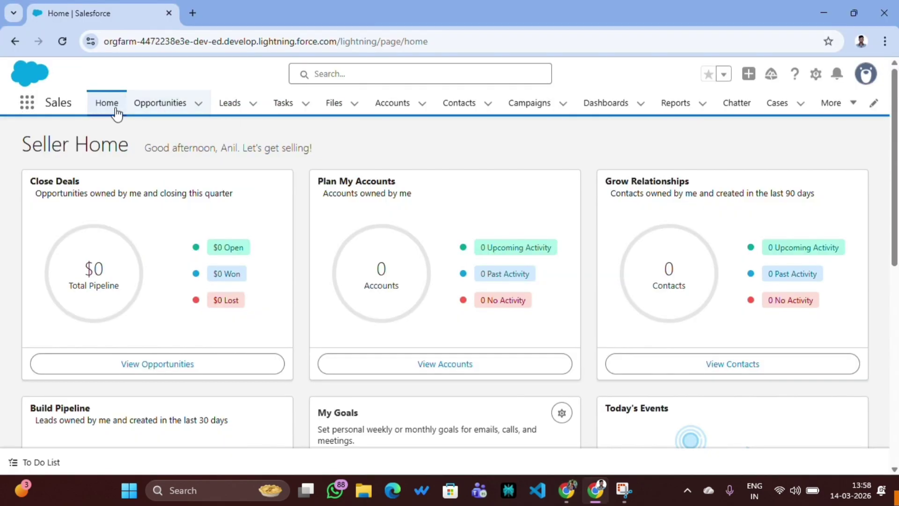
left_click(840, 111)
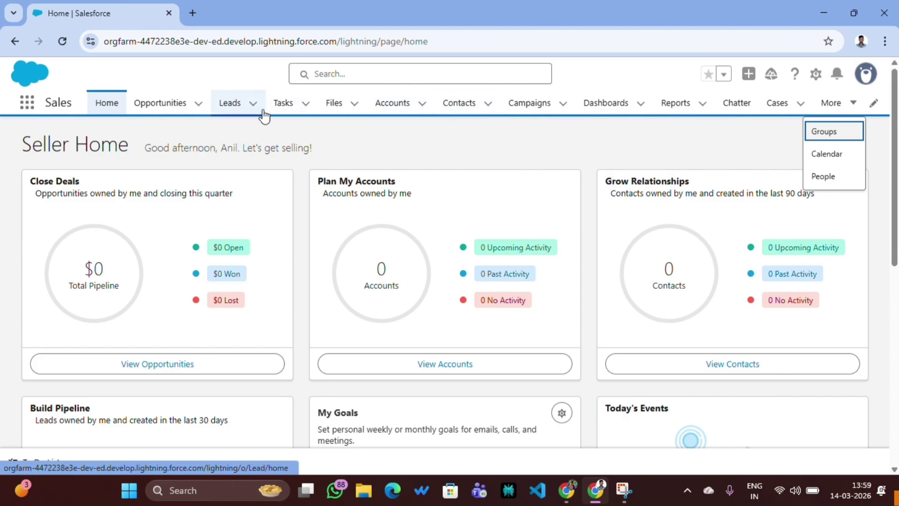
left_click(585, 136)
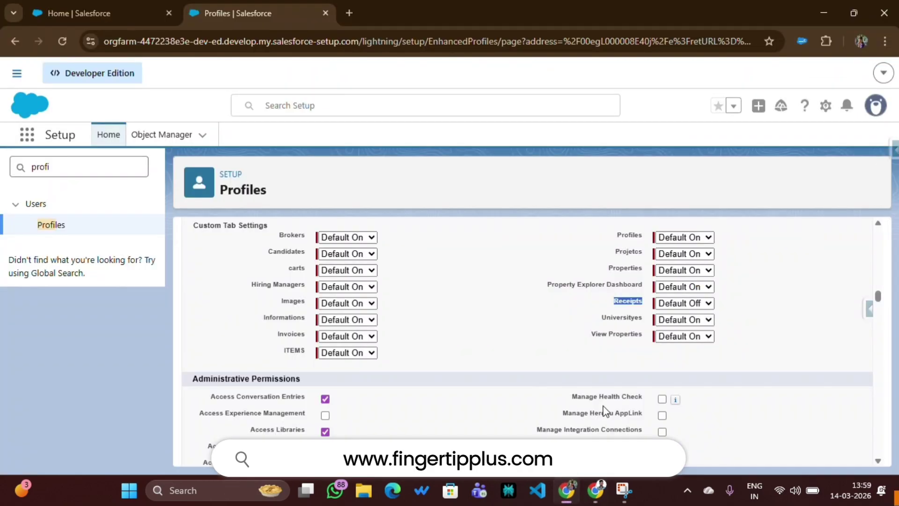
Set the Receipts custom tab to Default On and save the Finance Head profile.
left_click(669, 309)
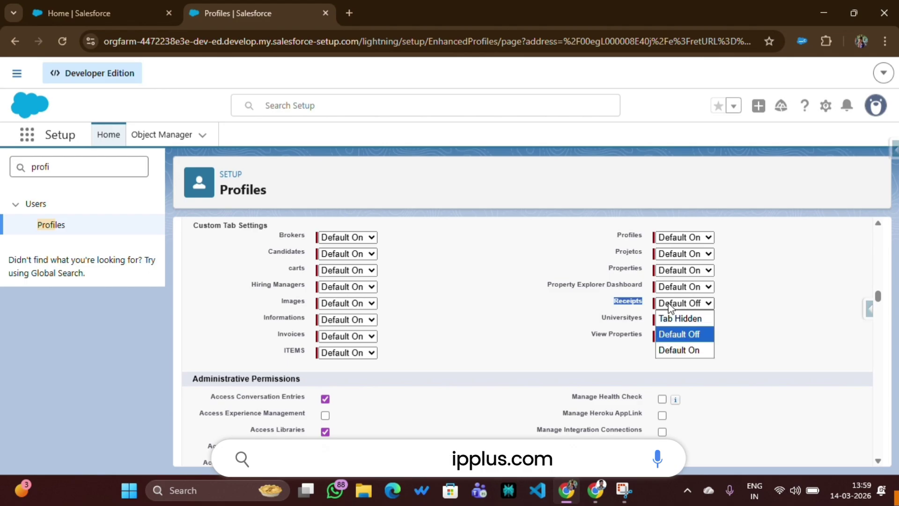
left_click(671, 350)
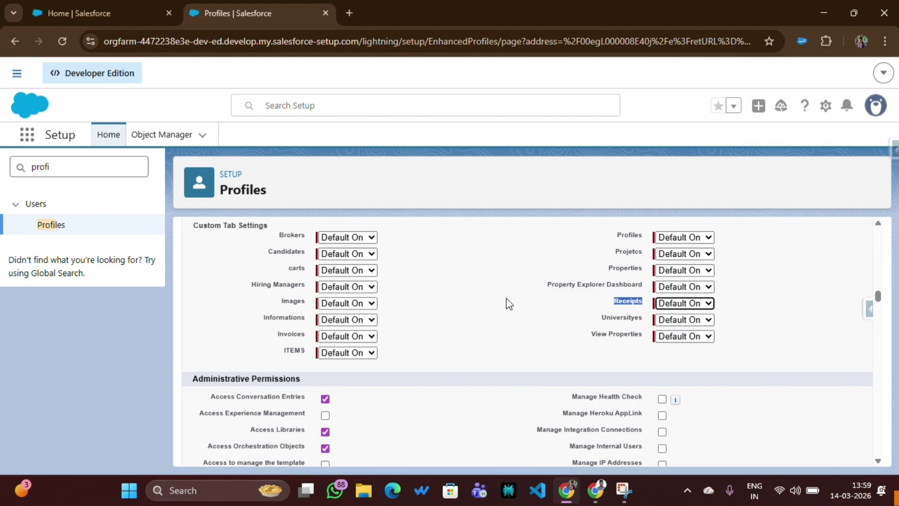
left_click_drag(877, 300, 865, 169)
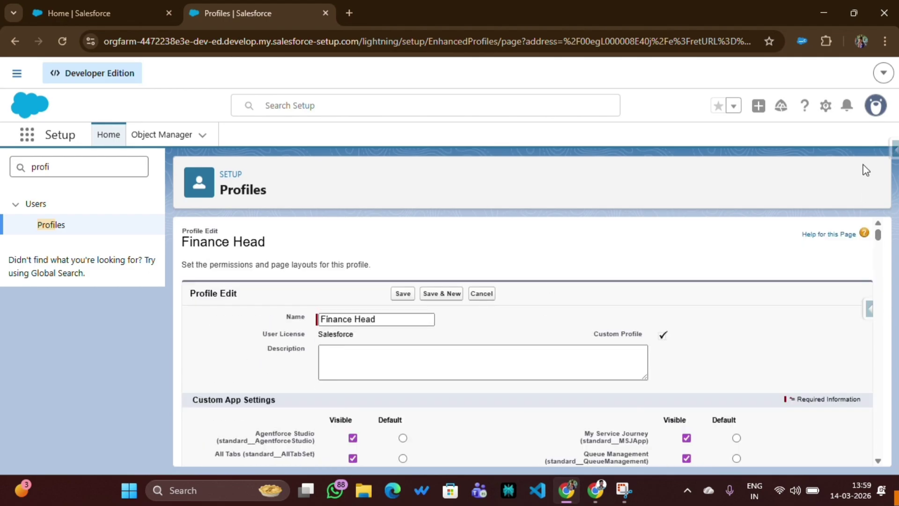
left_click(404, 296)
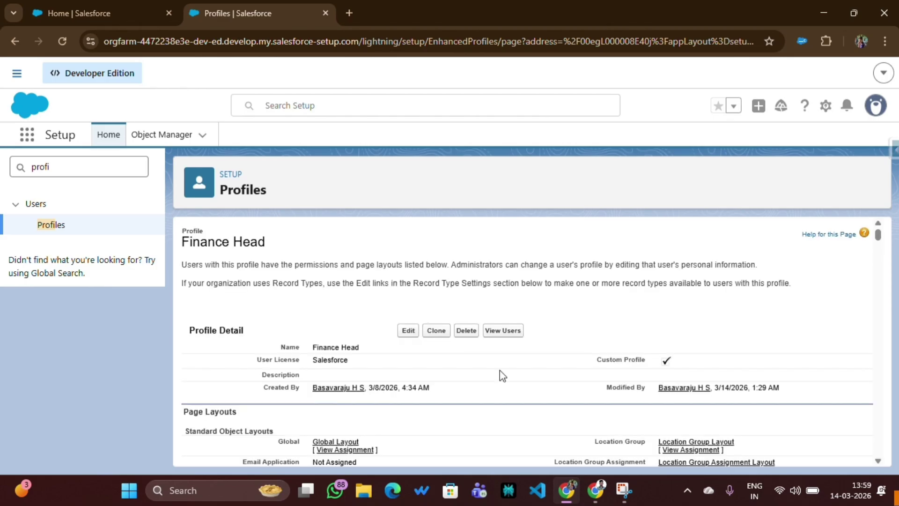
Switch to the other user's Salesforce window, set the display density to Comfy and refresh the page.
mouse_move(597, 495)
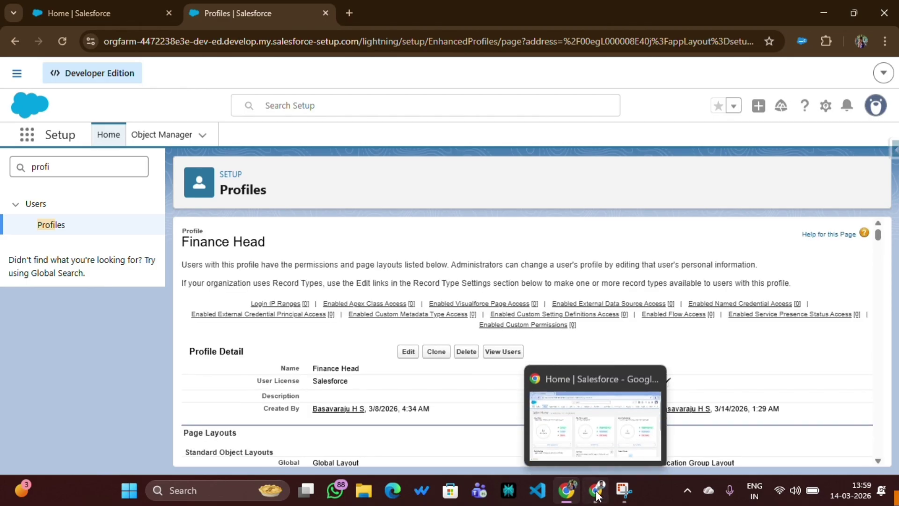
left_click(596, 494)
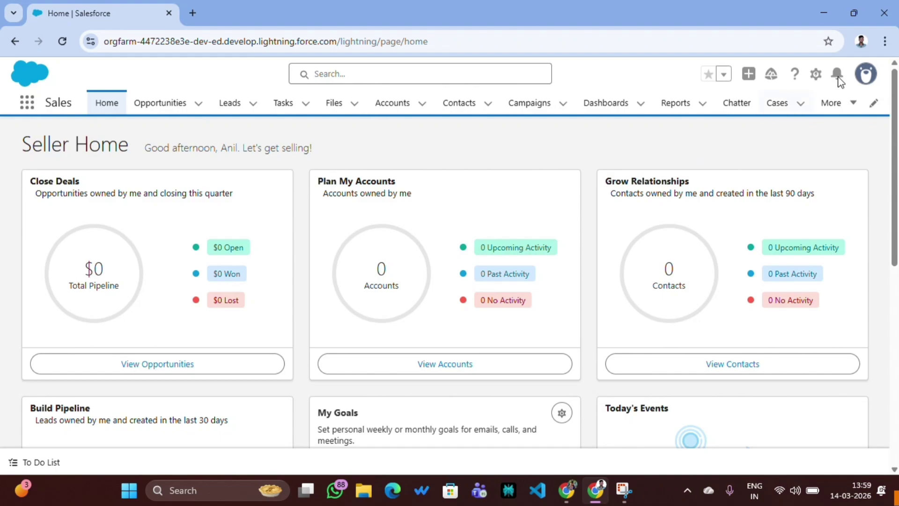
left_click(864, 75)
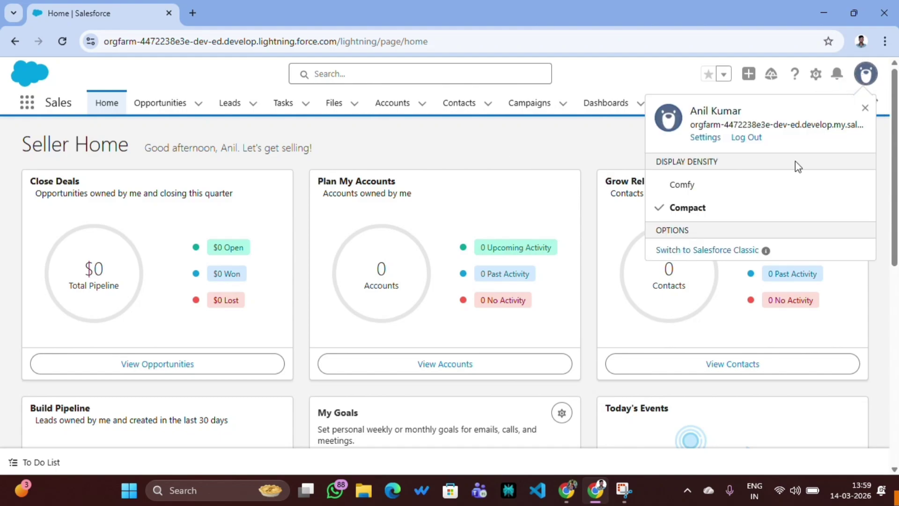
left_click(682, 197)
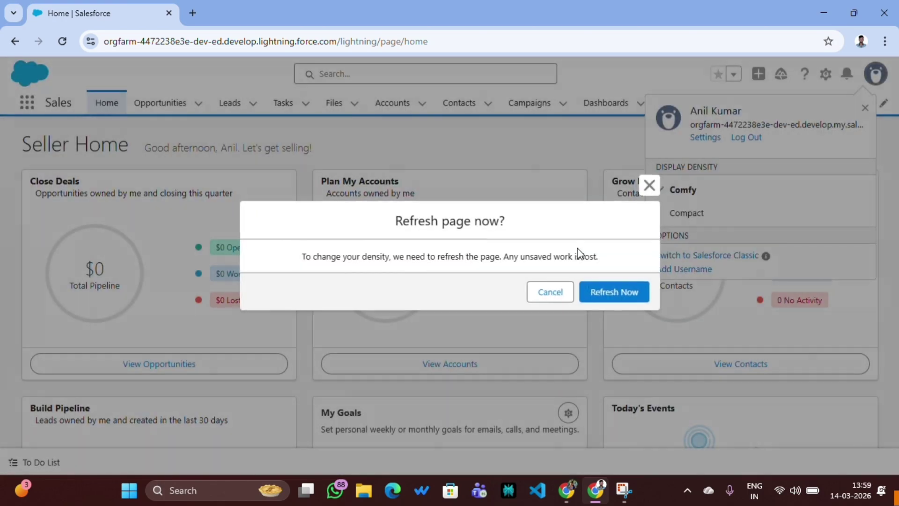
left_click(611, 295)
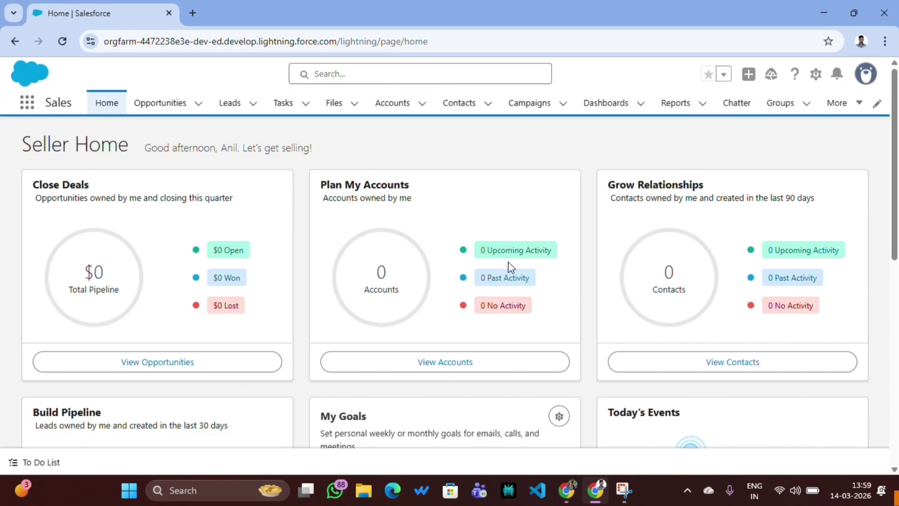
Open Receipts from the Sales app's additional navigation items and open a receipt record from the list.
left_click(837, 106)
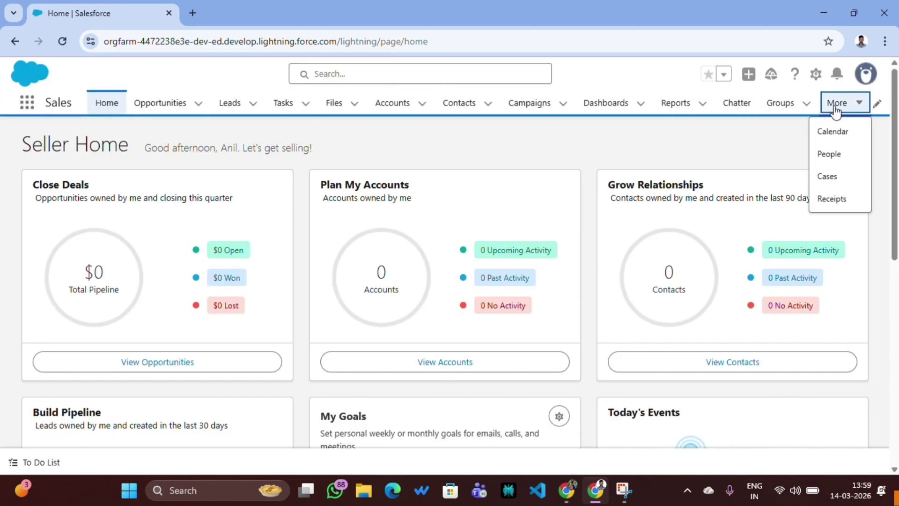
left_click(831, 200)
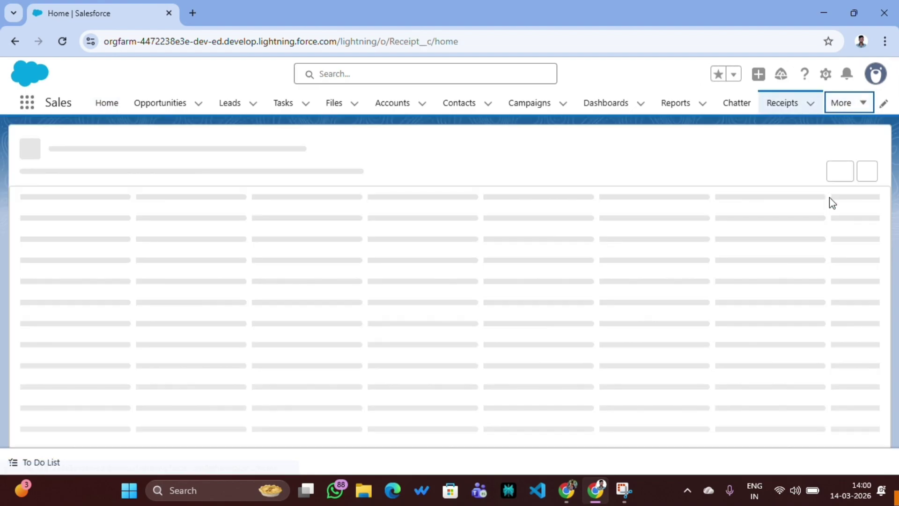
left_click(78, 233)
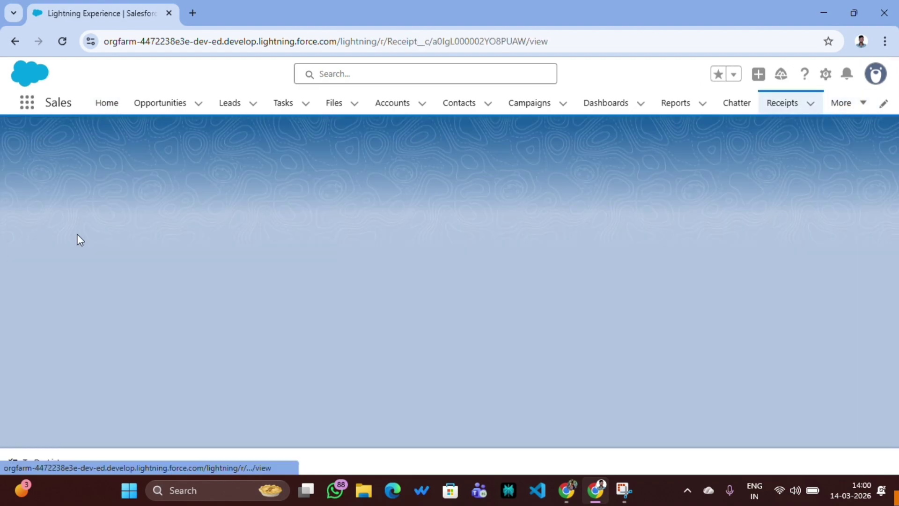